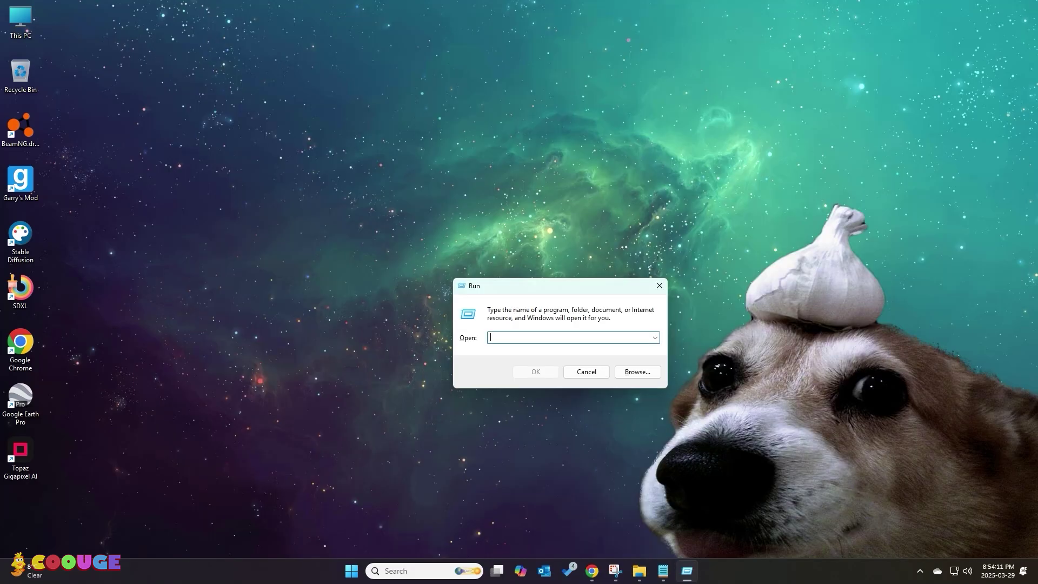
text(MRT)
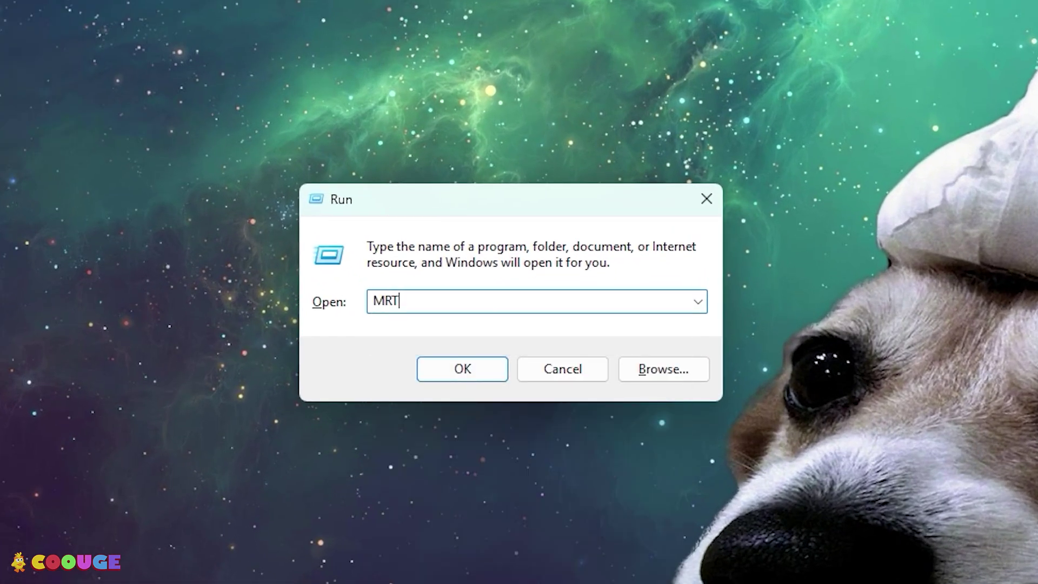
Step: Run MRT from the Run box and approve the administrator prompt
key(Return)
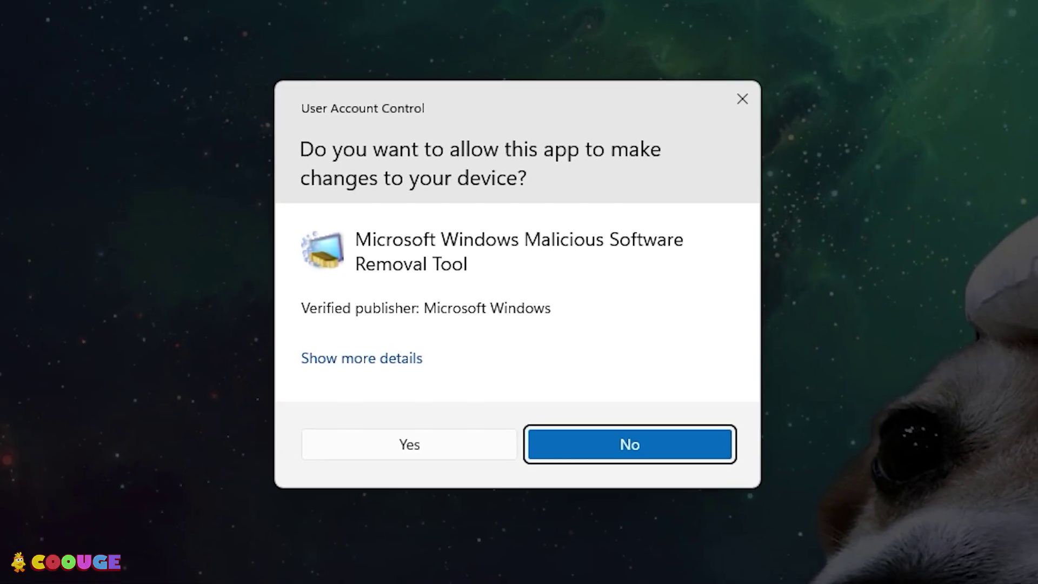
key(alt+y)
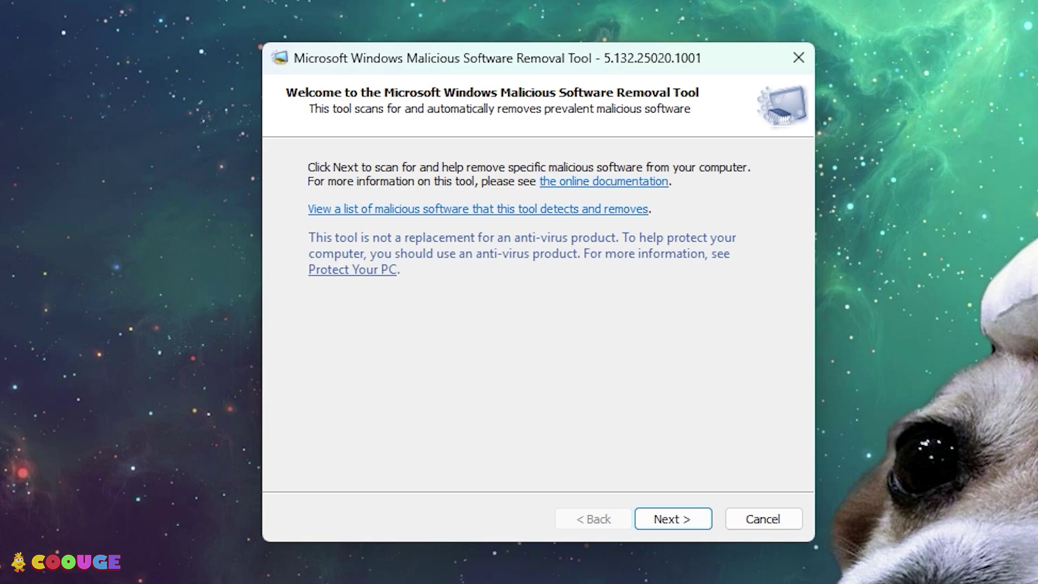
Step: Run a Quick scan in the removal tool until it reports no malicious software
key(Return)
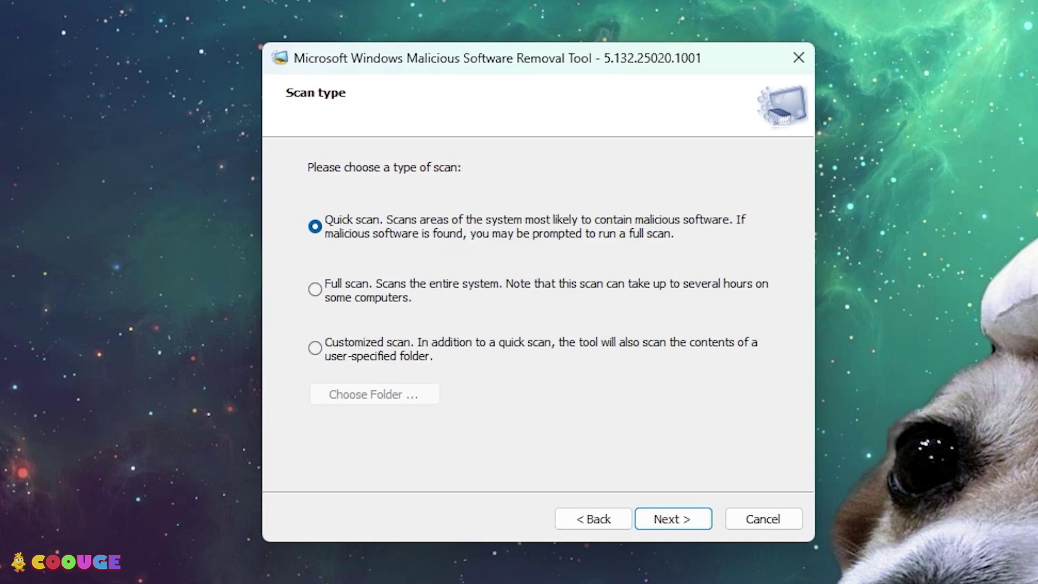
key(Return)
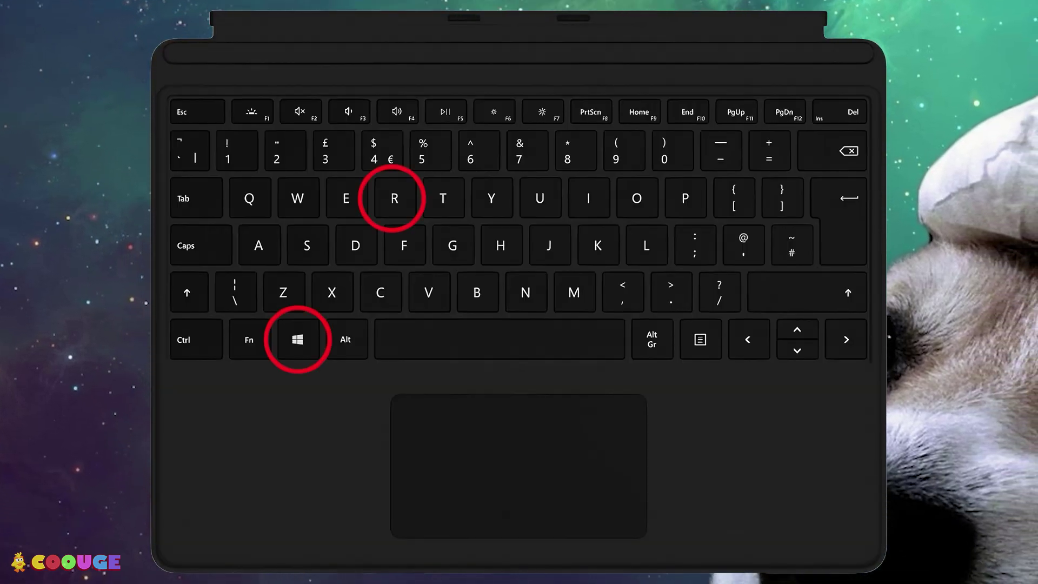
Step: Run NETPLWIZ from the Run box to list the computer's user accounts
key(super+r)
text(NETPL)
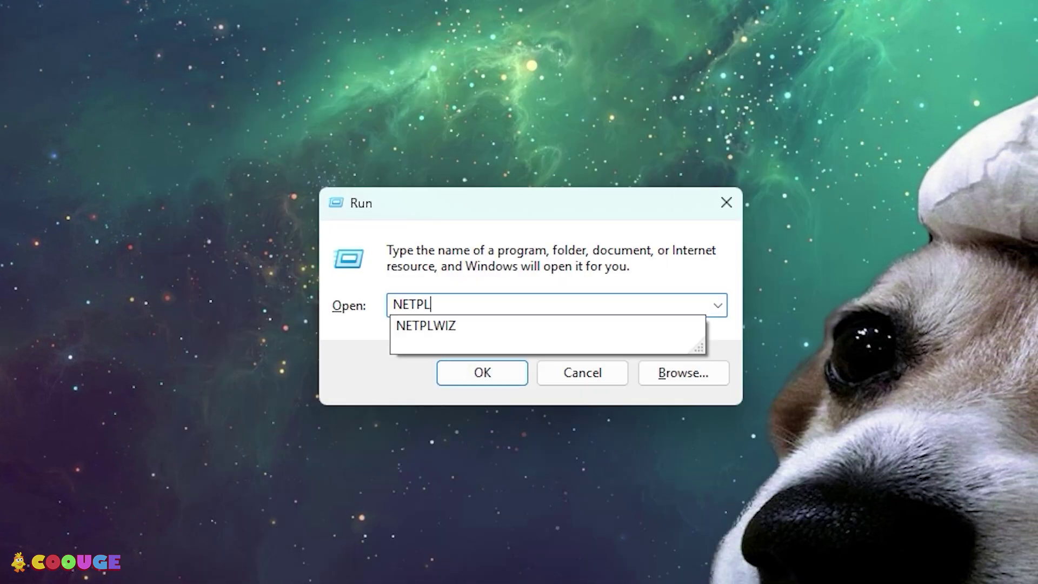
text(WIZ)
key(Return)
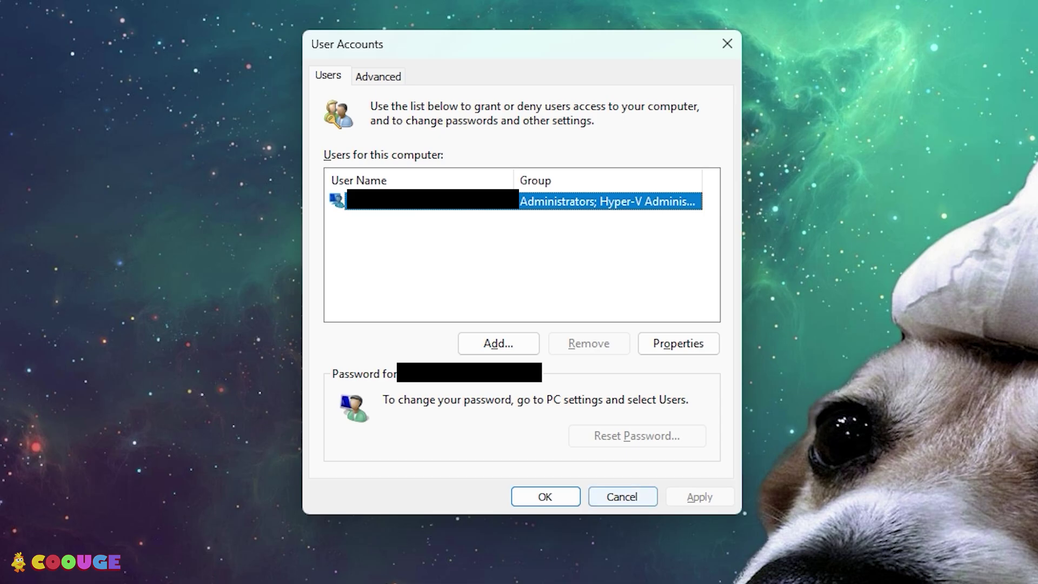
Step: Cancel out of User Accounts after reviewing the administrator account
click(622, 497)
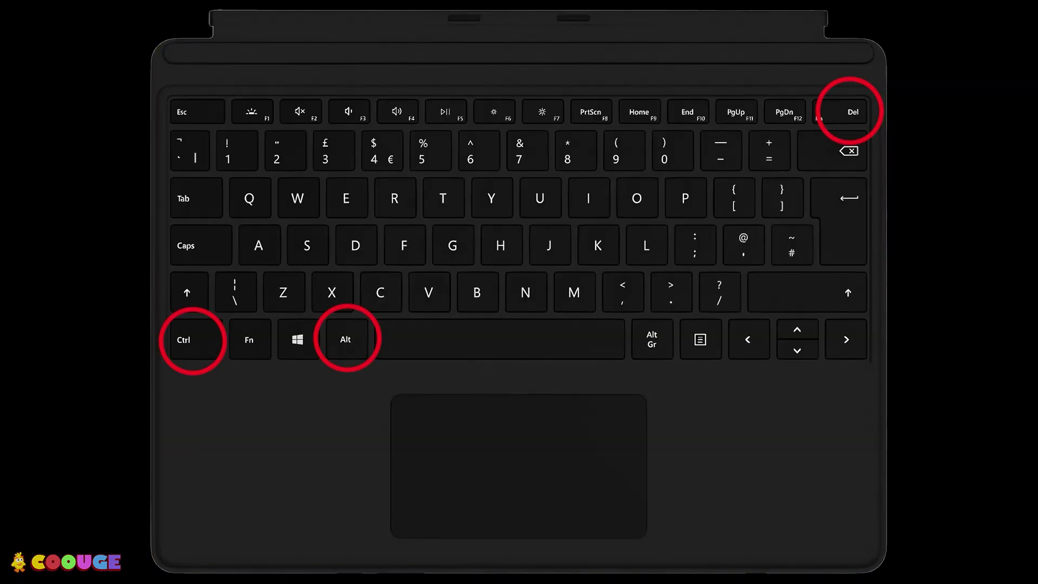
Step: Disable Xbox in Task Manager's Startup apps via Ctrl+Alt+Del
key(ctrl+alt+Delete)
click(495, 319)
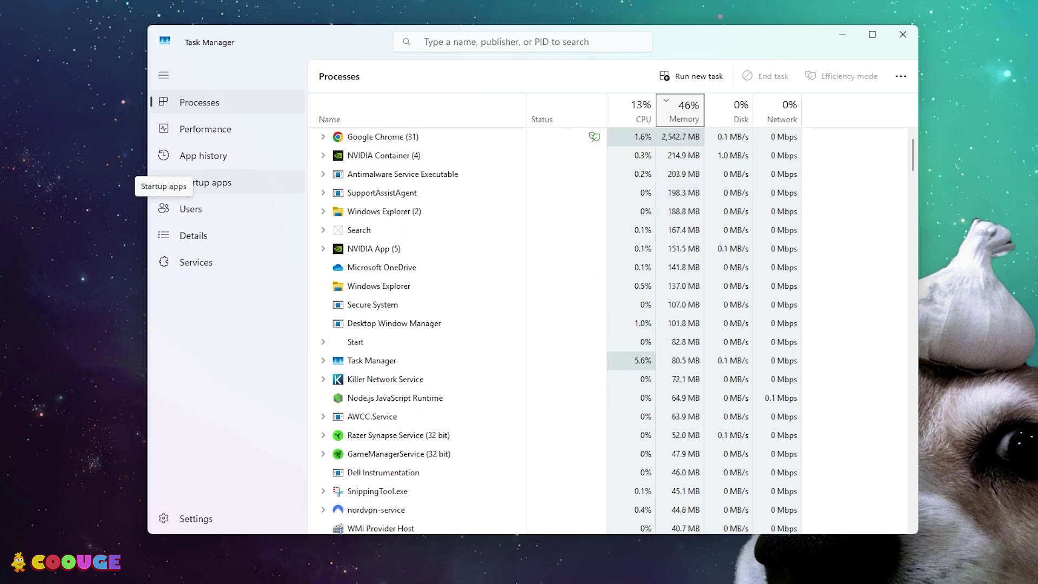
click(195, 181)
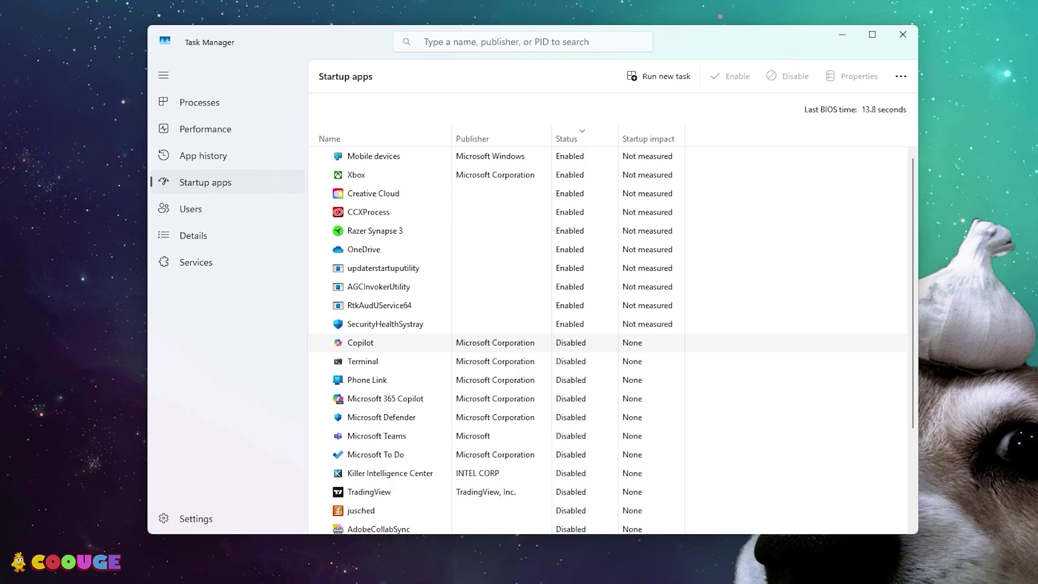
right_click(370, 174)
click(389, 184)
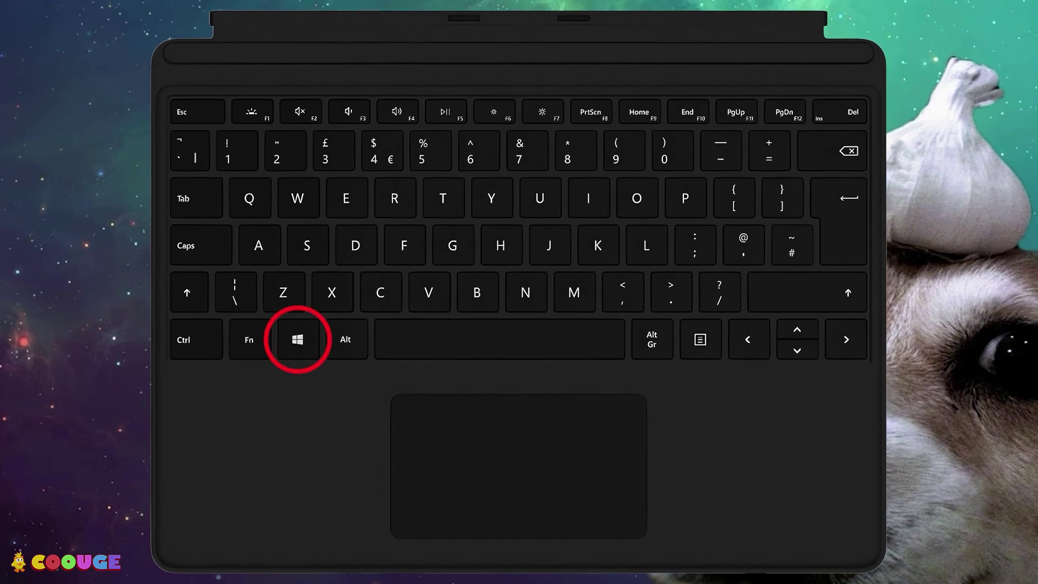
text(CMD)
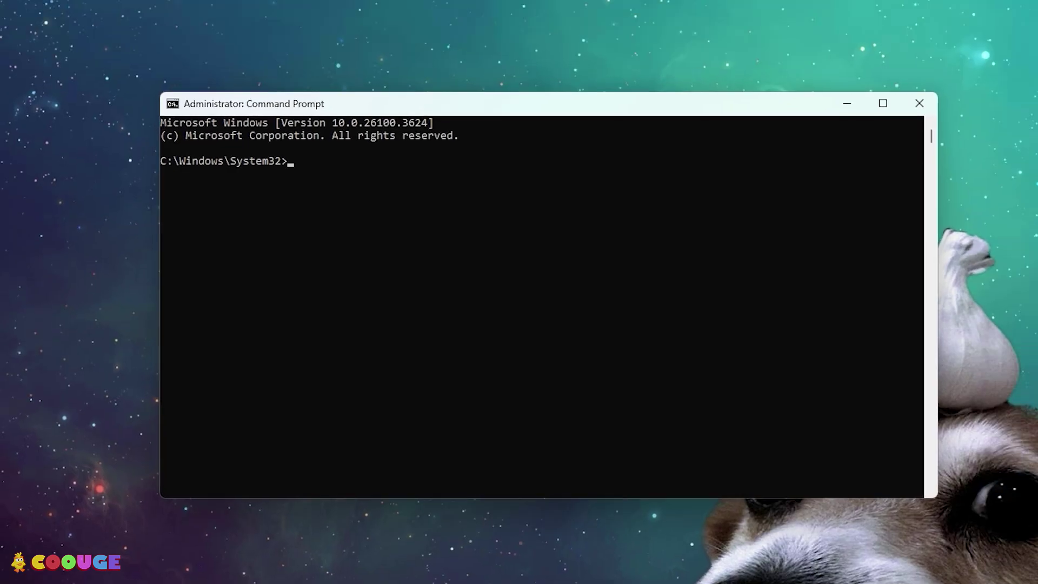
Step: Copy the SFC /scannow and DISM commands from Notepad and run them in admin Command Prompt
click(422, 257)
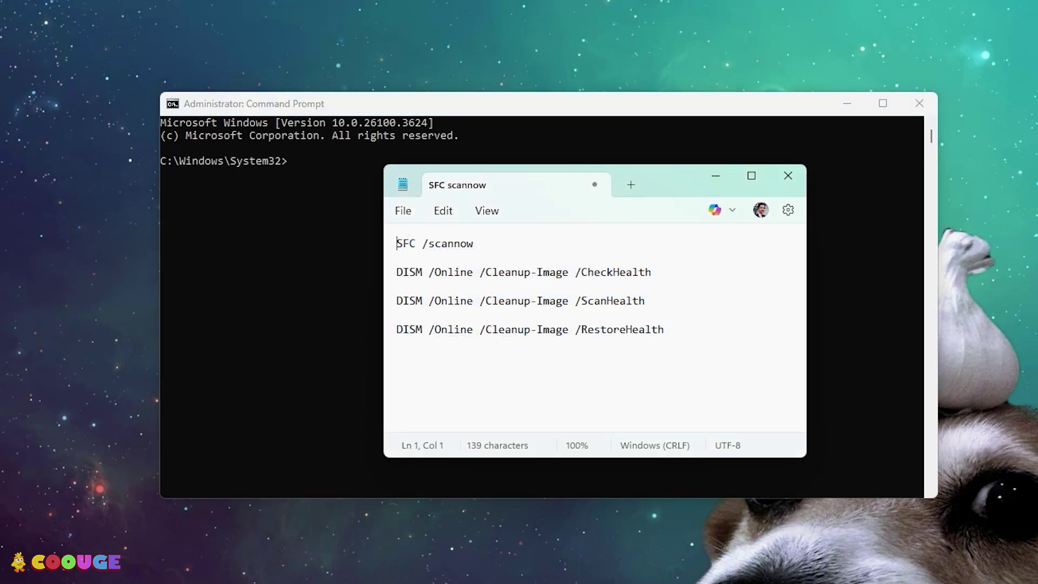
key(ctrl+a)
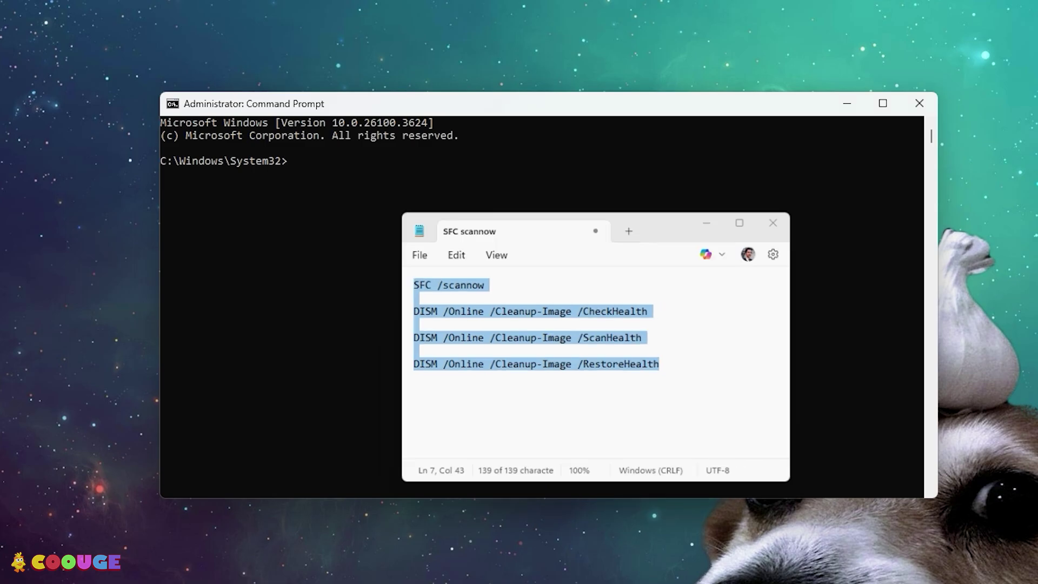
text(SFC /scannow)
key(Return)
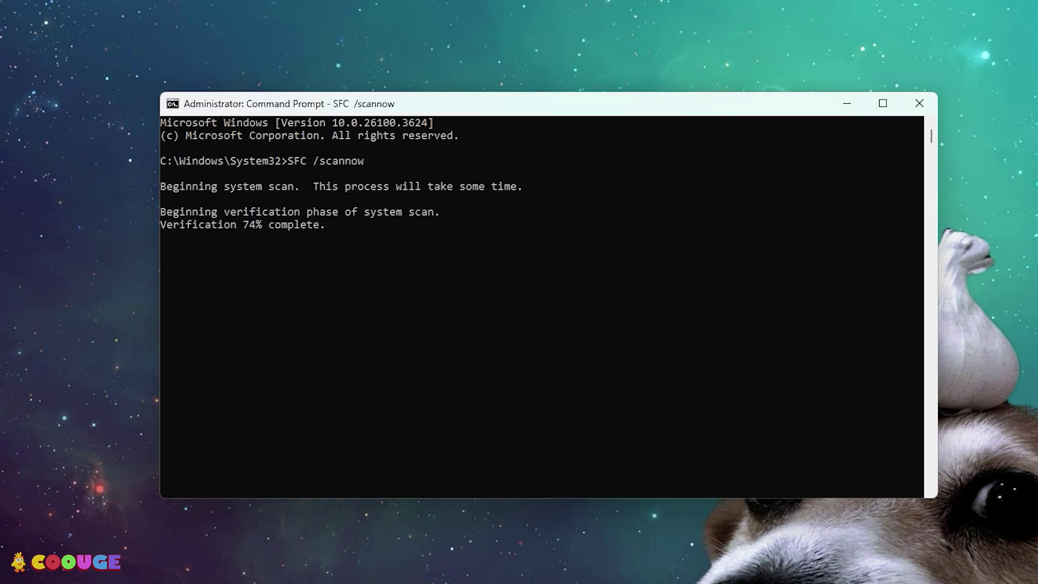